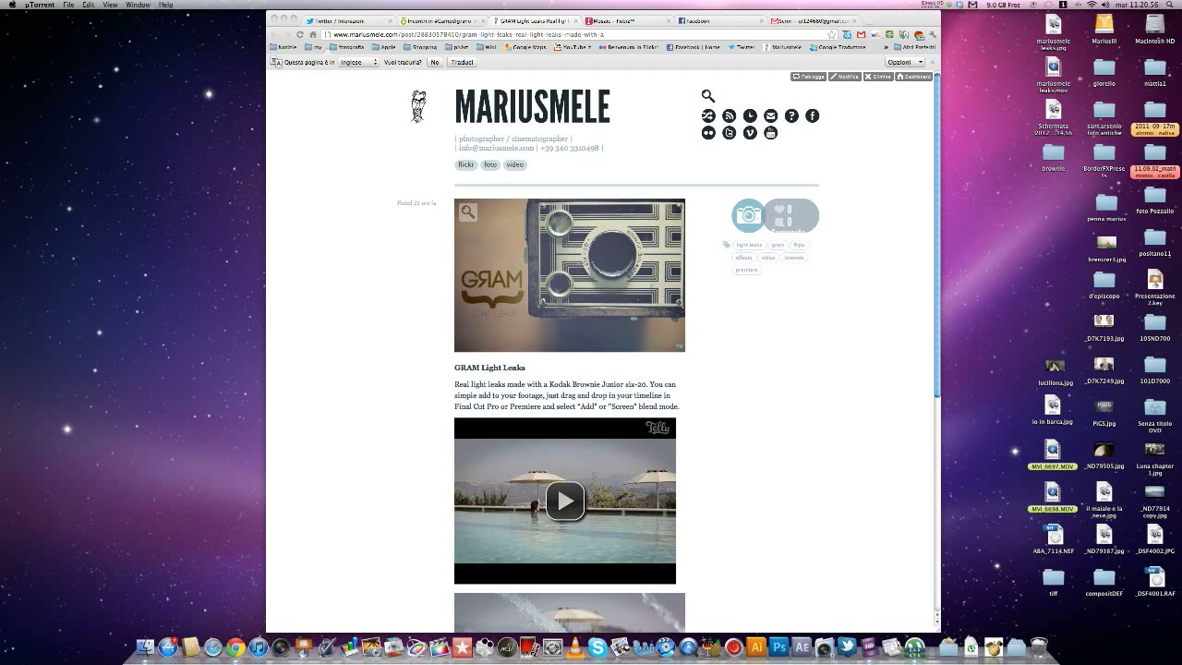
- Start the free GRAM Light Leaks download through Pay with a Tweet or Facebook and connect with Facebook
scroll(600, 351, "down", 5)
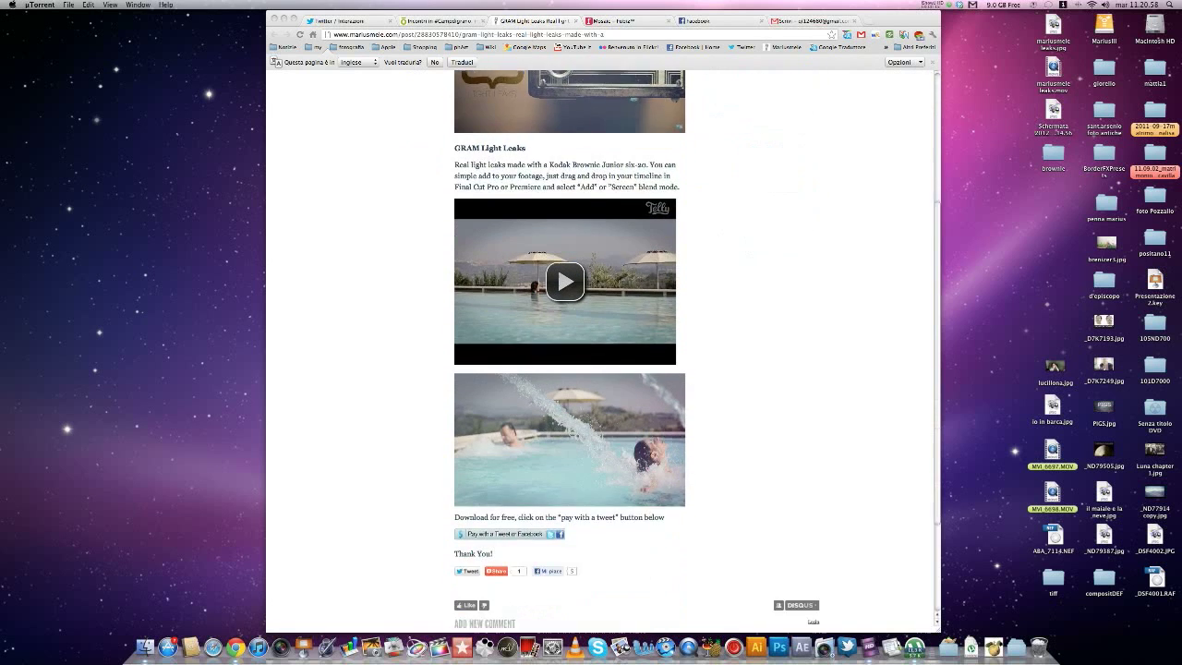
scroll(557, 284, "up", 10)
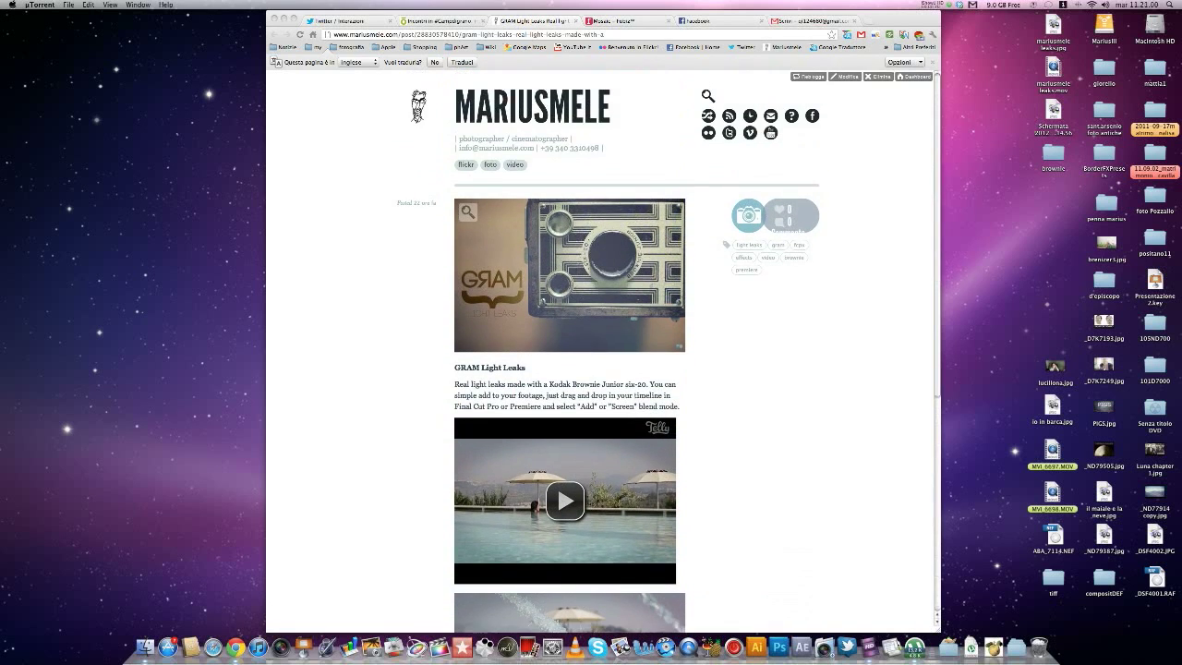
scroll(557, 284, "down", 10)
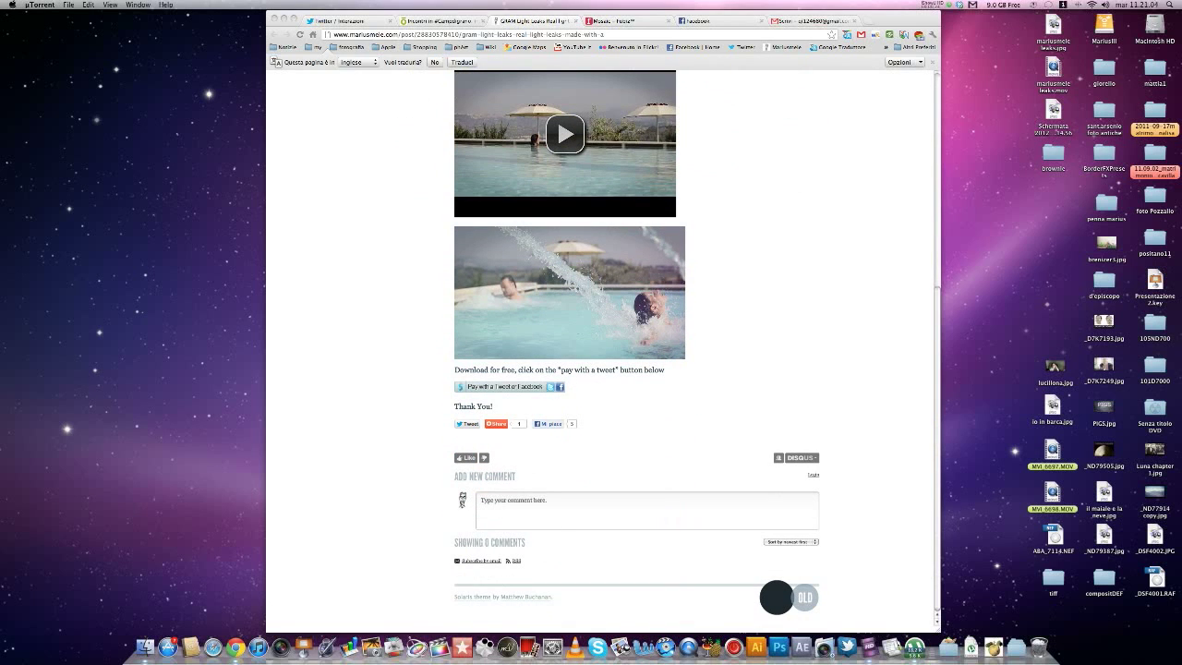
left_click(524, 388)
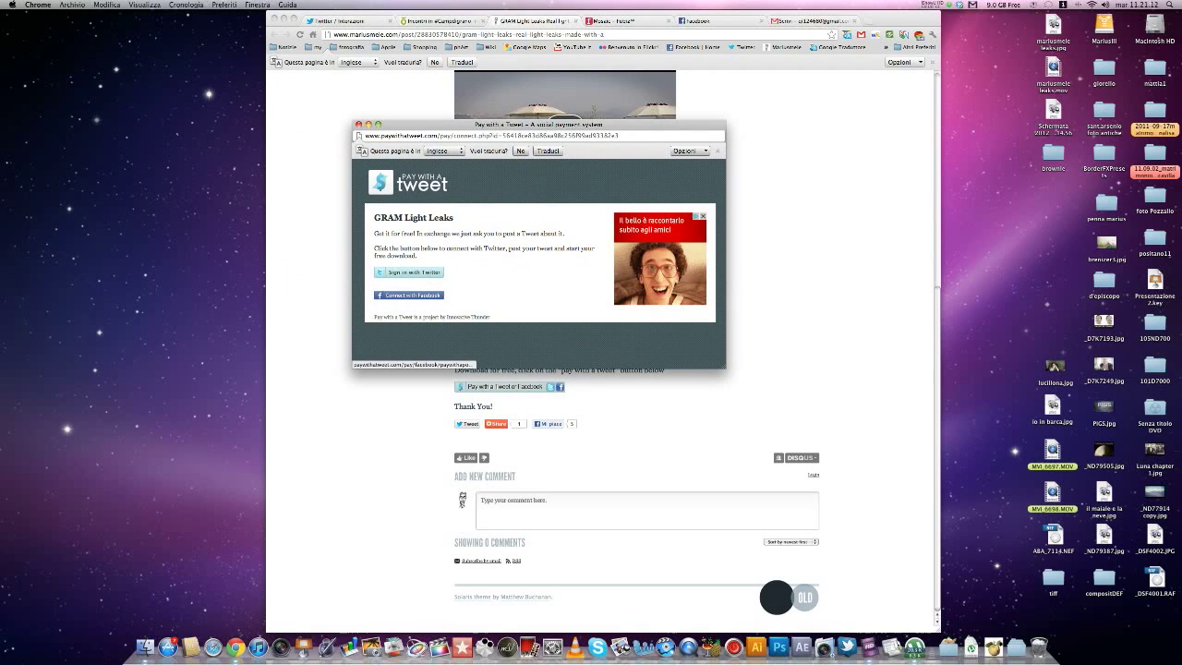
left_click(415, 293)
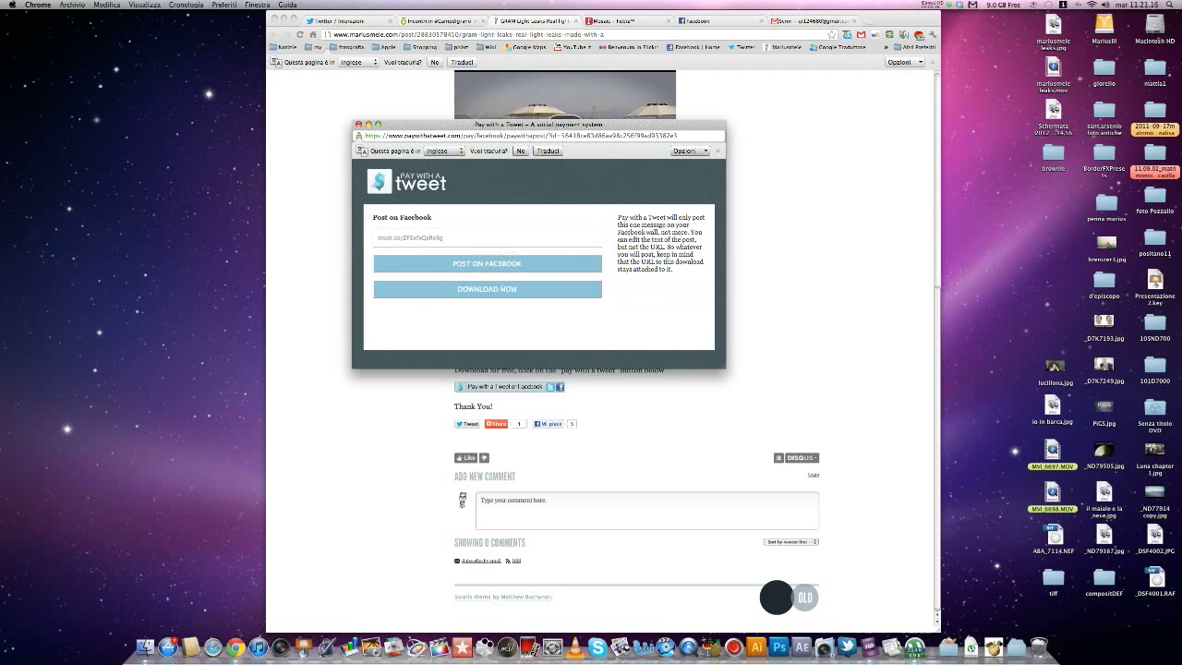
- Share the GRAM Light Leaks link on Facebook with the message "GRAM light leaks"
left_click(379, 236)
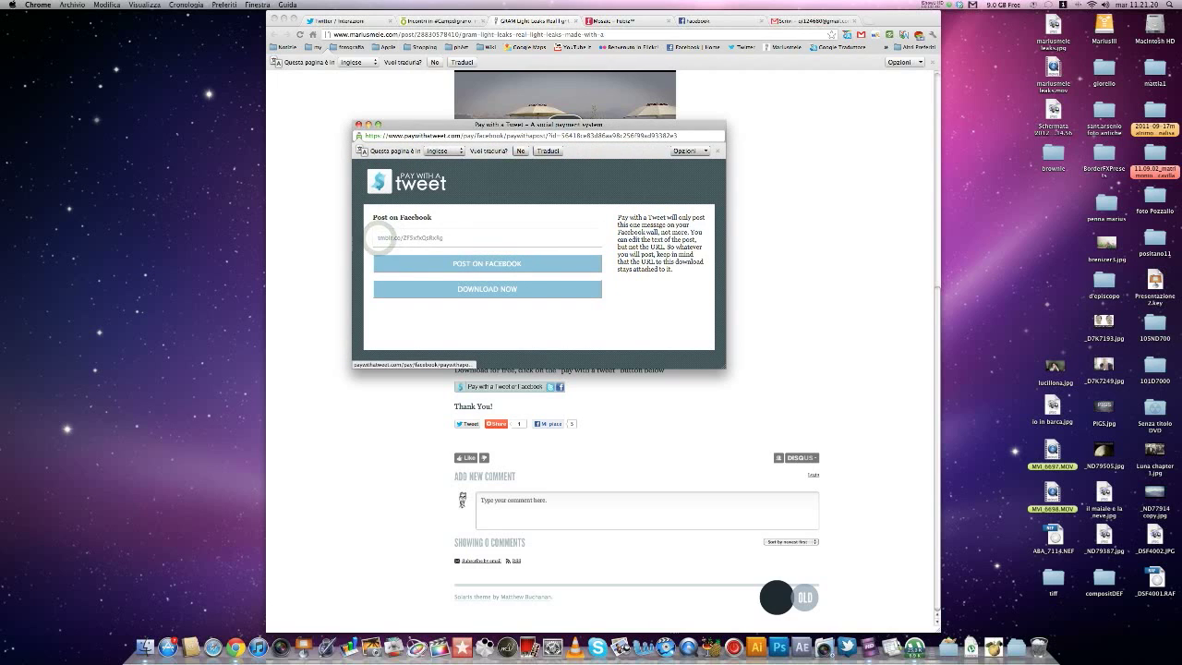
left_click(519, 264)
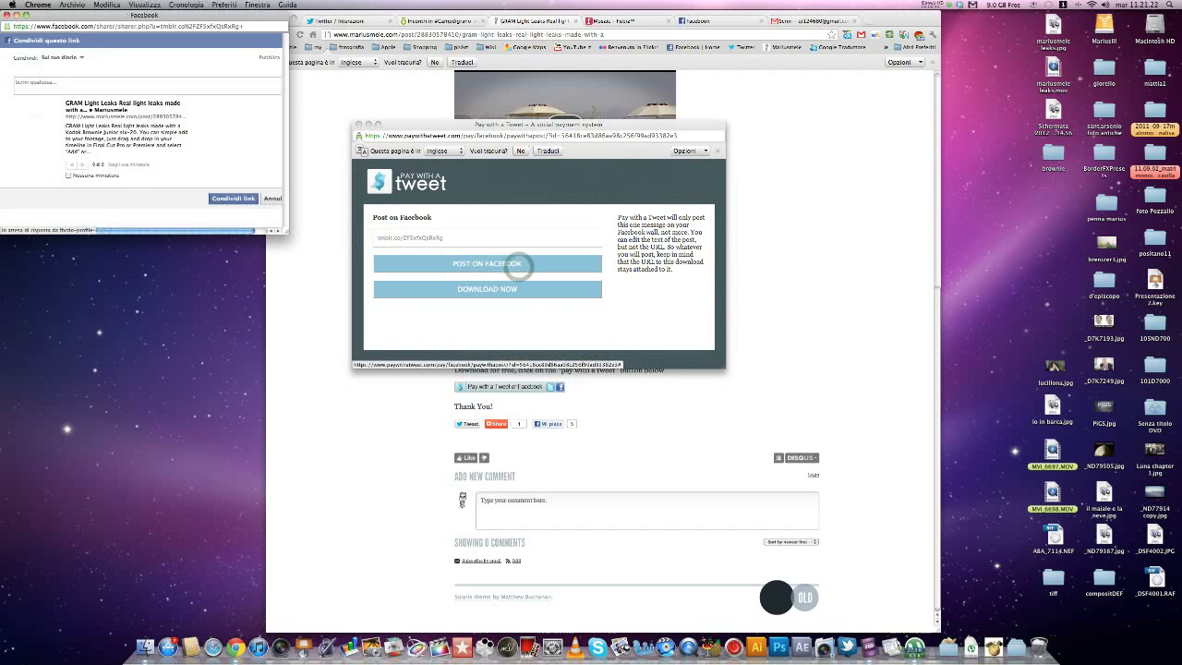
left_click_drag(159, 15, 368, 61)
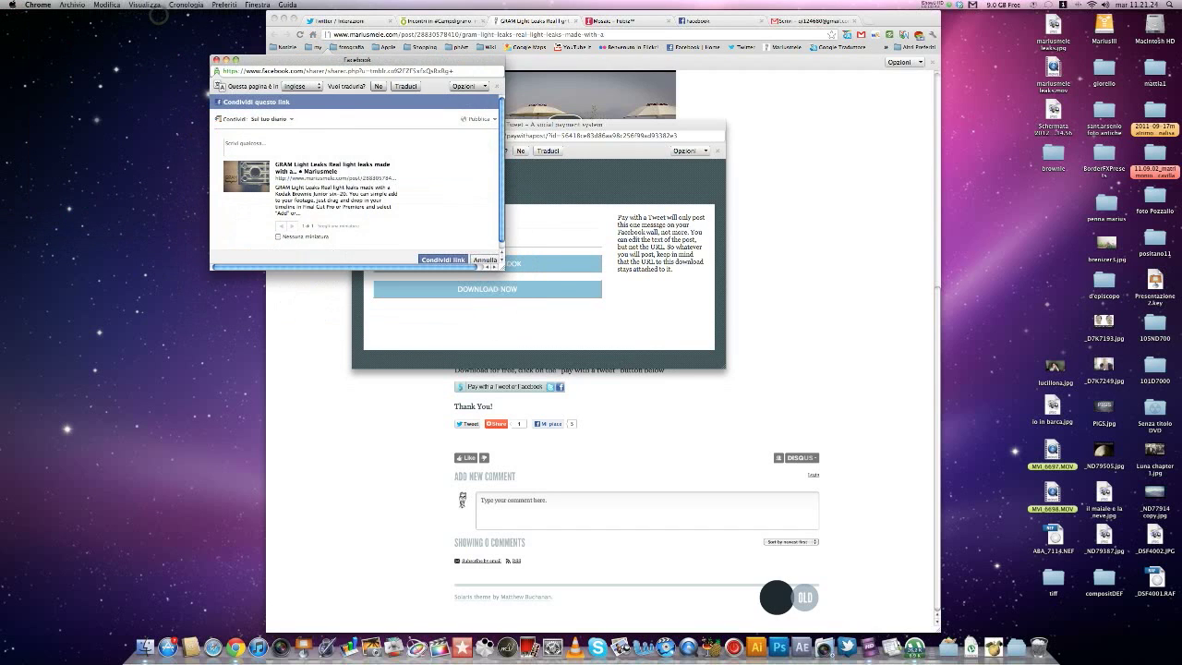
left_click(256, 142)
type("GRAM light leaks")
left_click(443, 259)
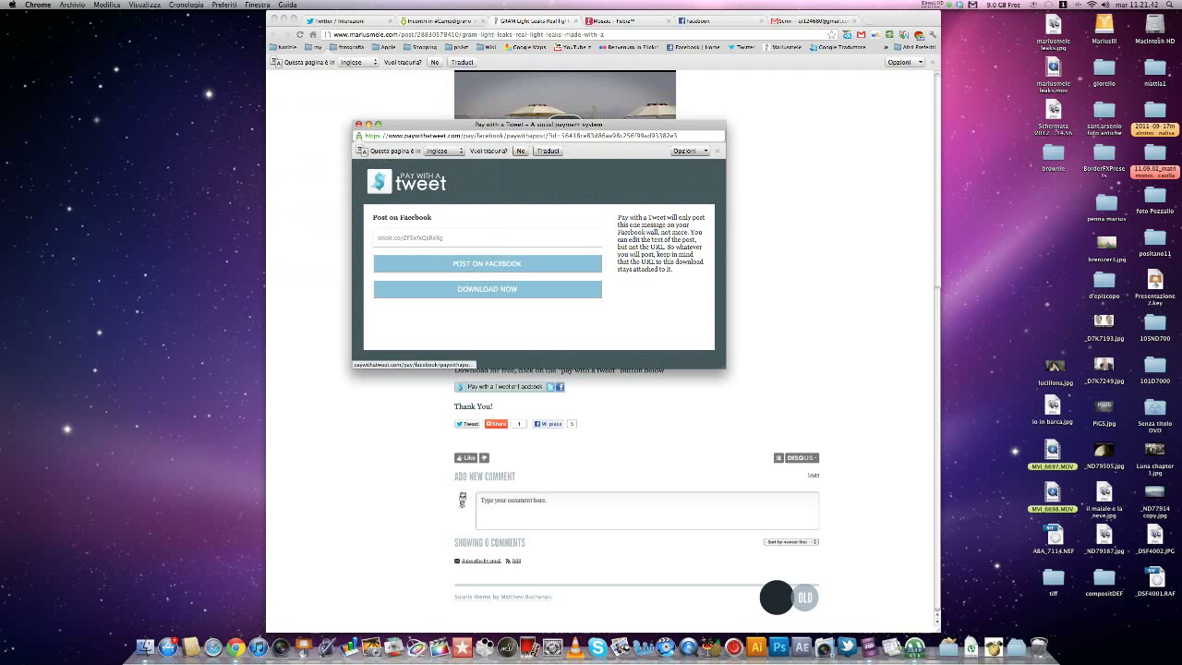
- Authorize Pay with a Post to access Facebook and download GRAM Leaks.MOV from Dropbox
left_click(481, 290)
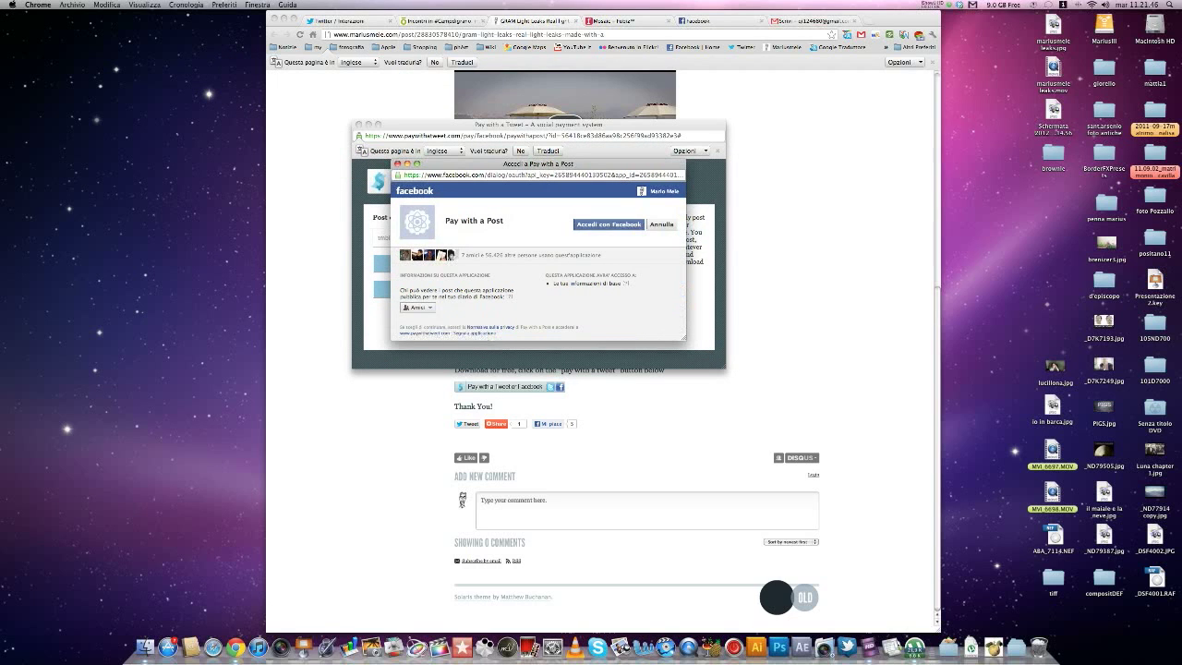
left_click(606, 225)
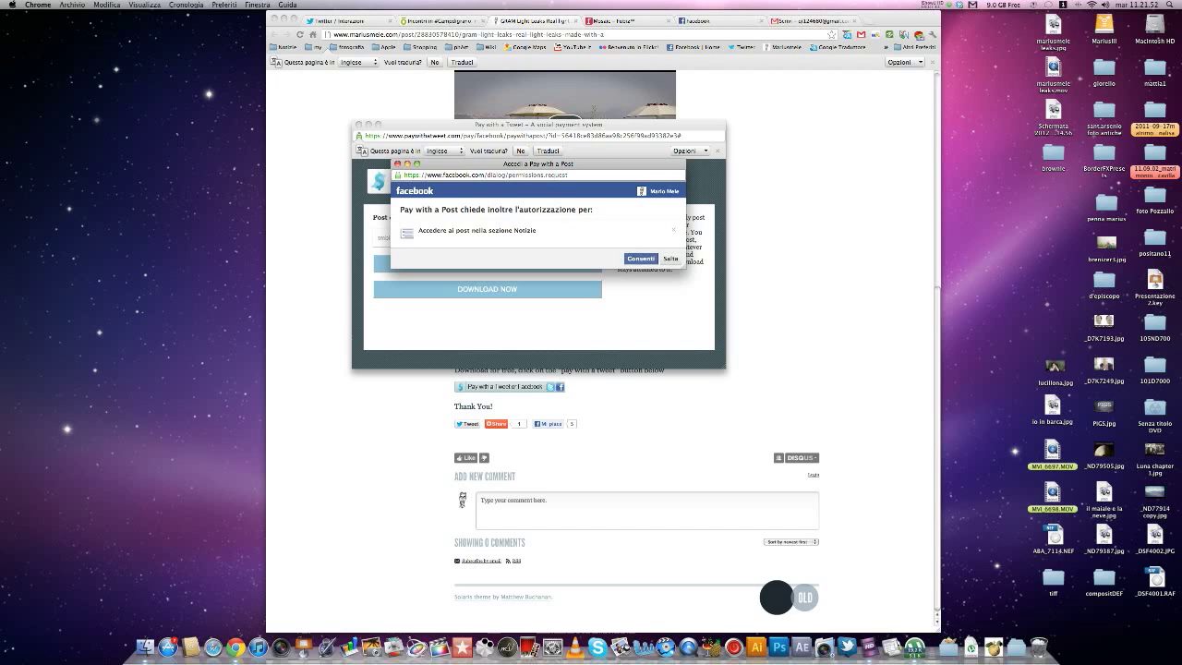
left_click(640, 257)
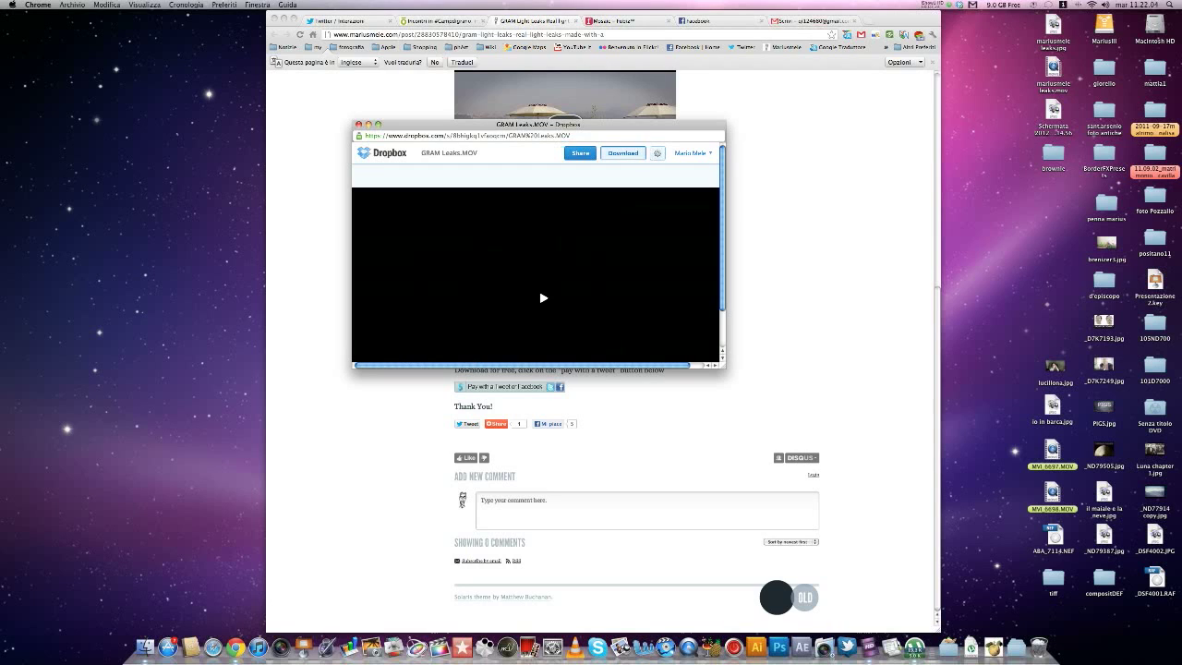
left_click(625, 154)
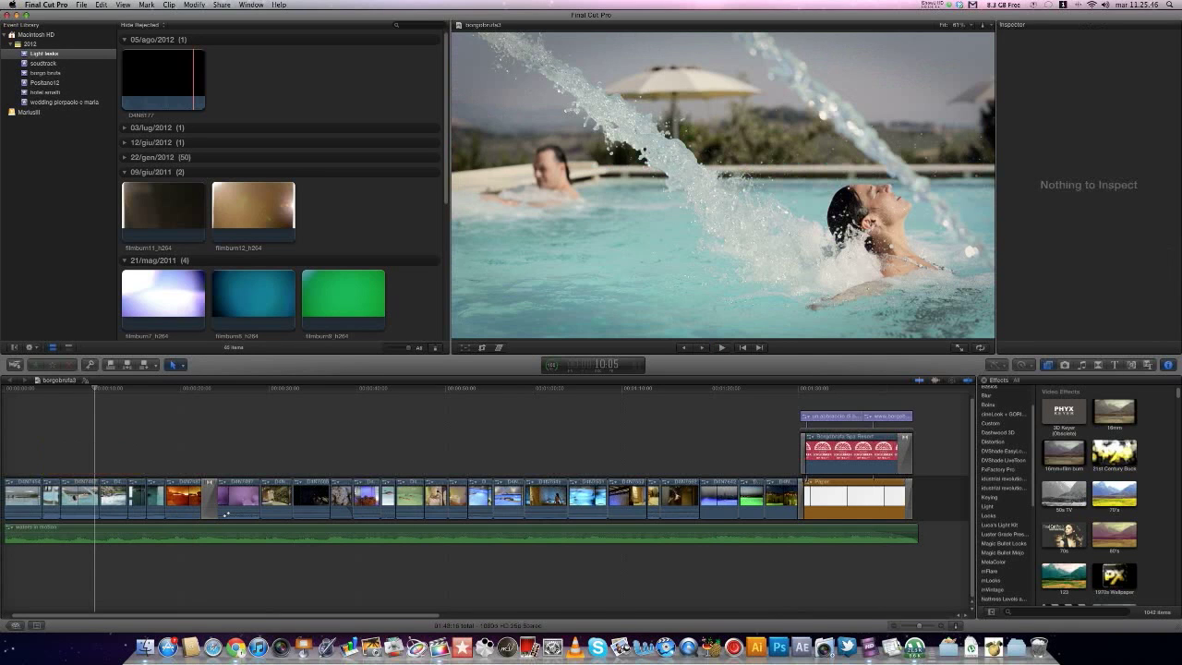
- Import GRAM Leaks.MOV from the desktop into the Light leaks event in Final Cut Pro
key("F11")
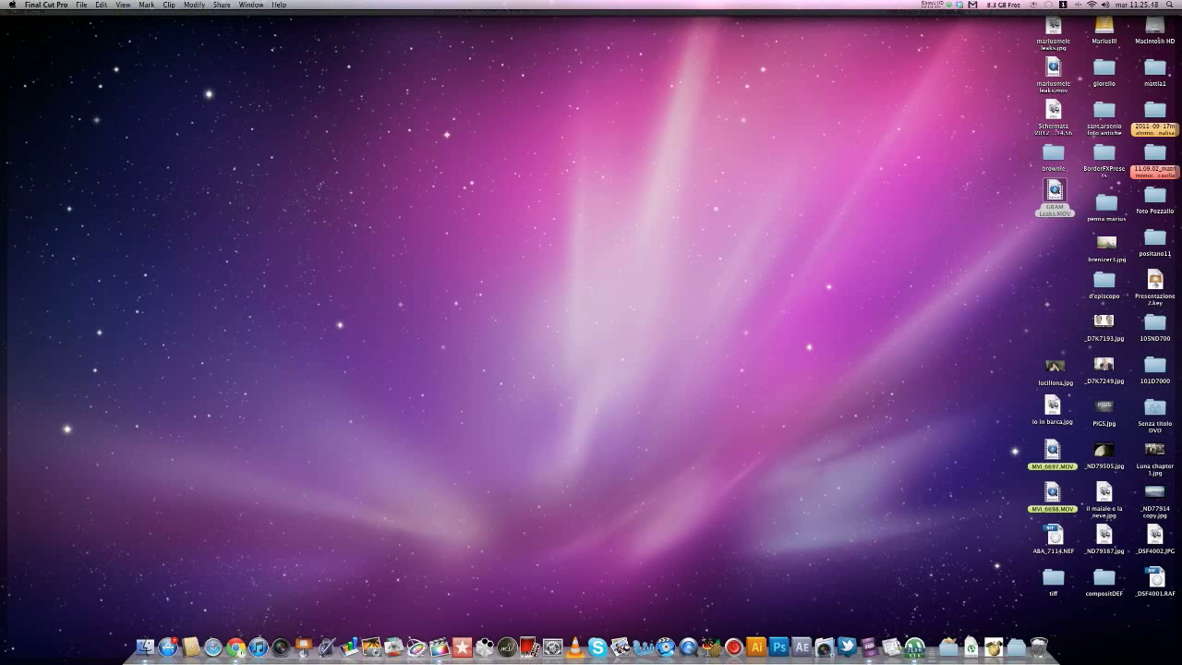
left_click_drag(1054, 192, 61, 61)
key("F9")
left_click(228, 80)
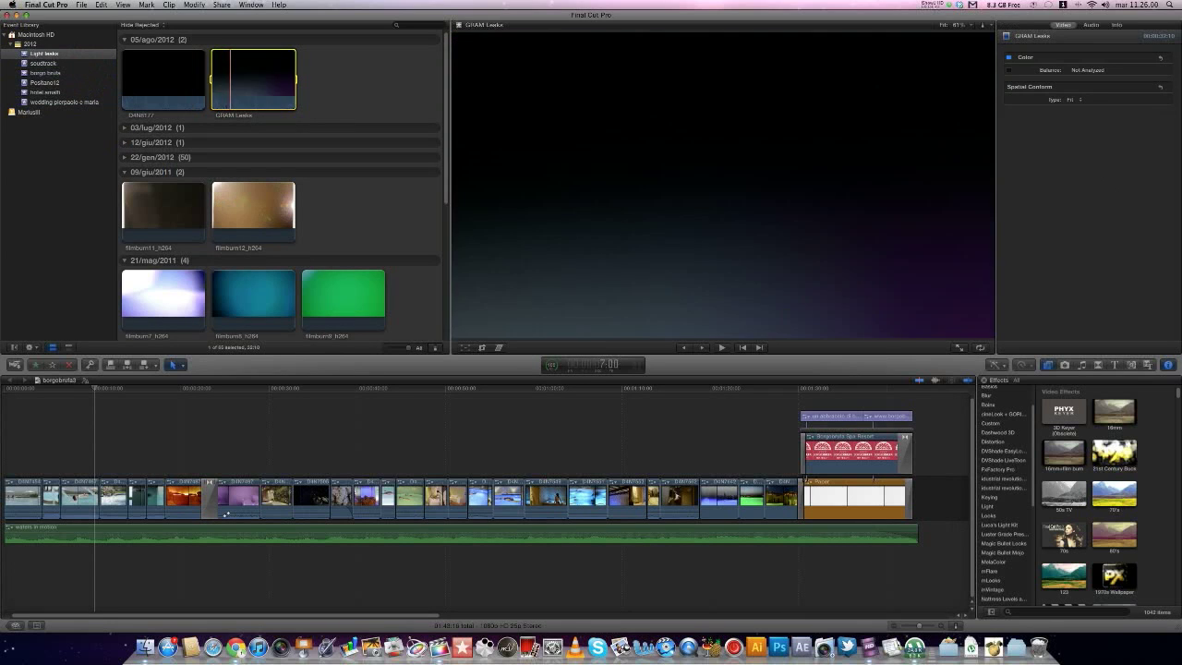
left_click(157, 365)
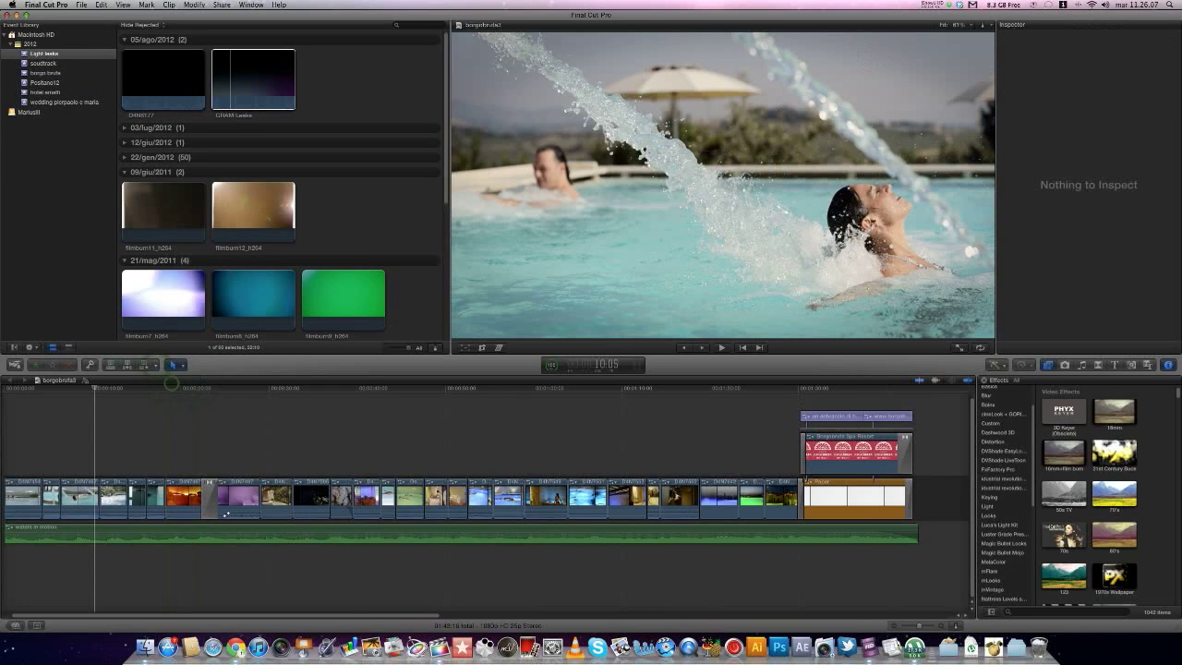
left_click(166, 377)
- Select a range of the GRAM Leaks clip and connect it above the primary storyline, near the start of the second clip
left_click(219, 85)
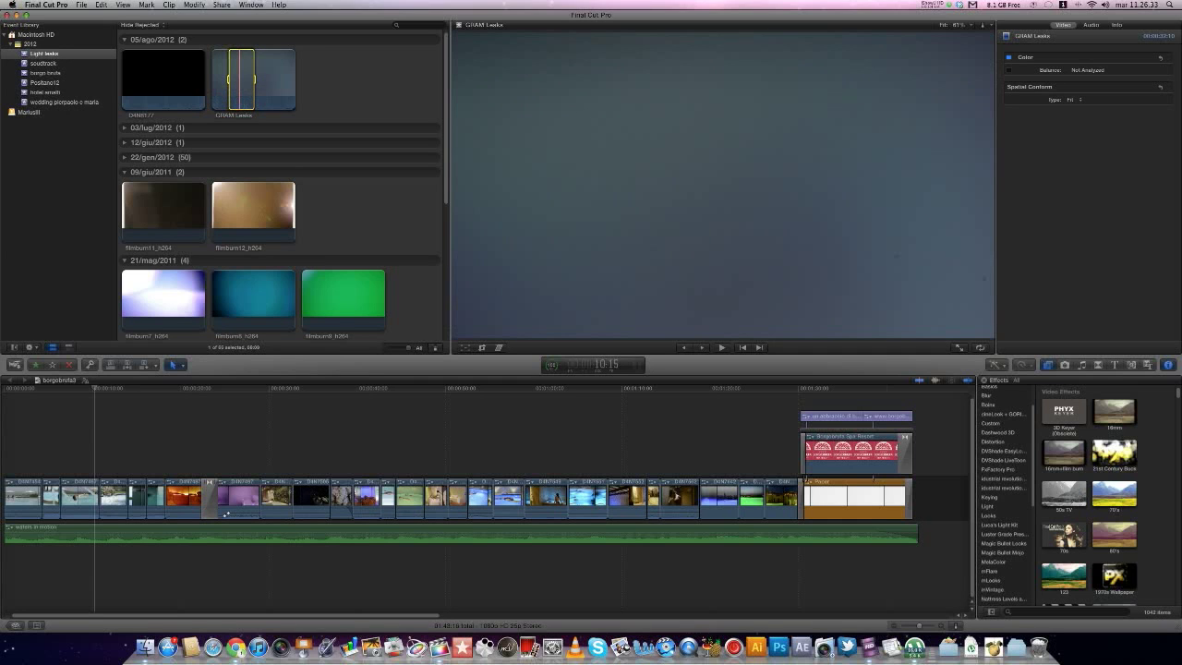
left_click_drag(243, 80, 203, 434)
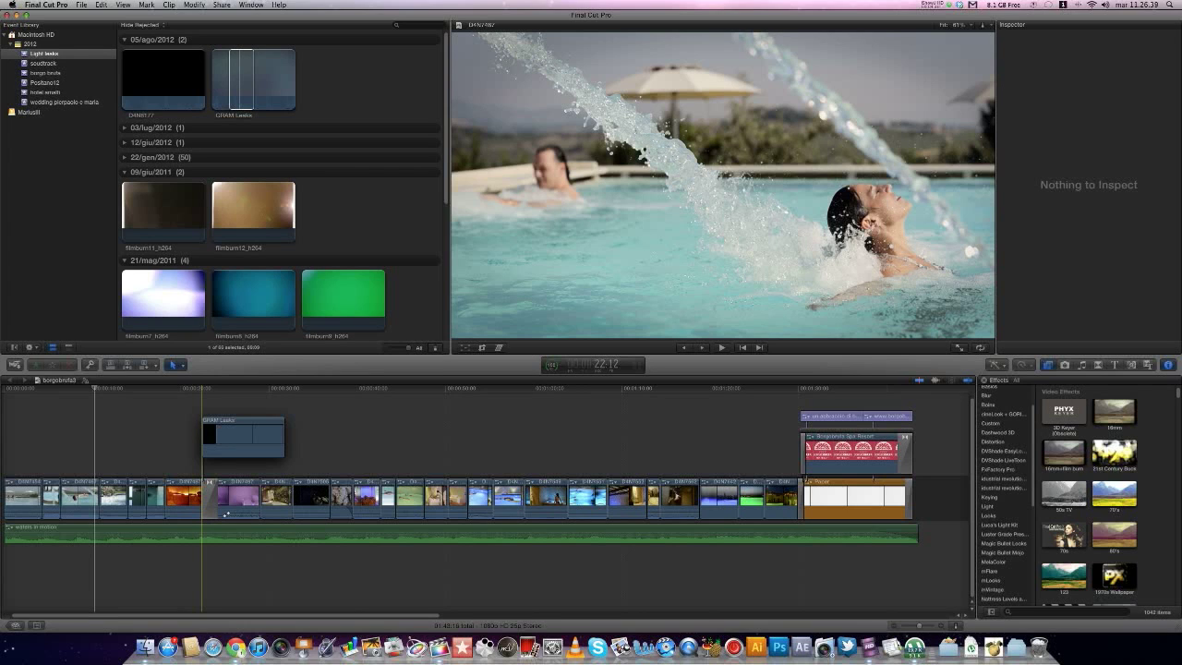
left_click_drag(202, 434, 64, 438)
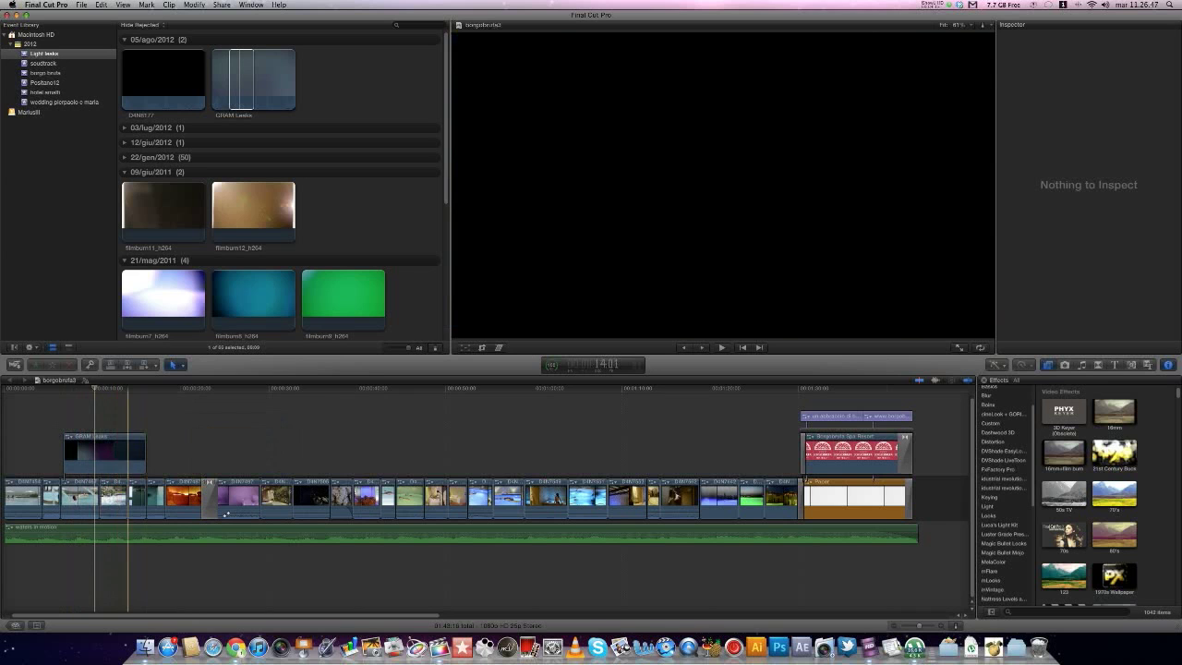
mouse_move(100, 451)
left_mouse_down()
mouse_move(59, 451)
mouse_move(82, 450)
left_mouse_up()
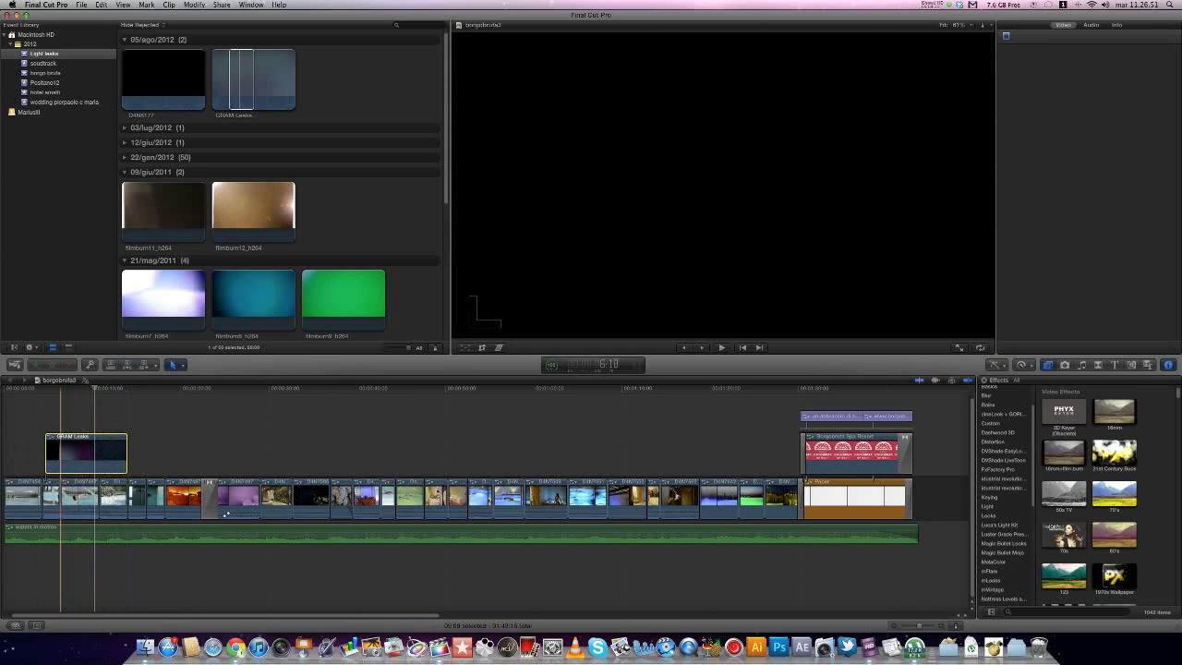
- Try the Add blend mode on the connected GRAM Leaks clip, and settle on Screen
left_click(84, 450)
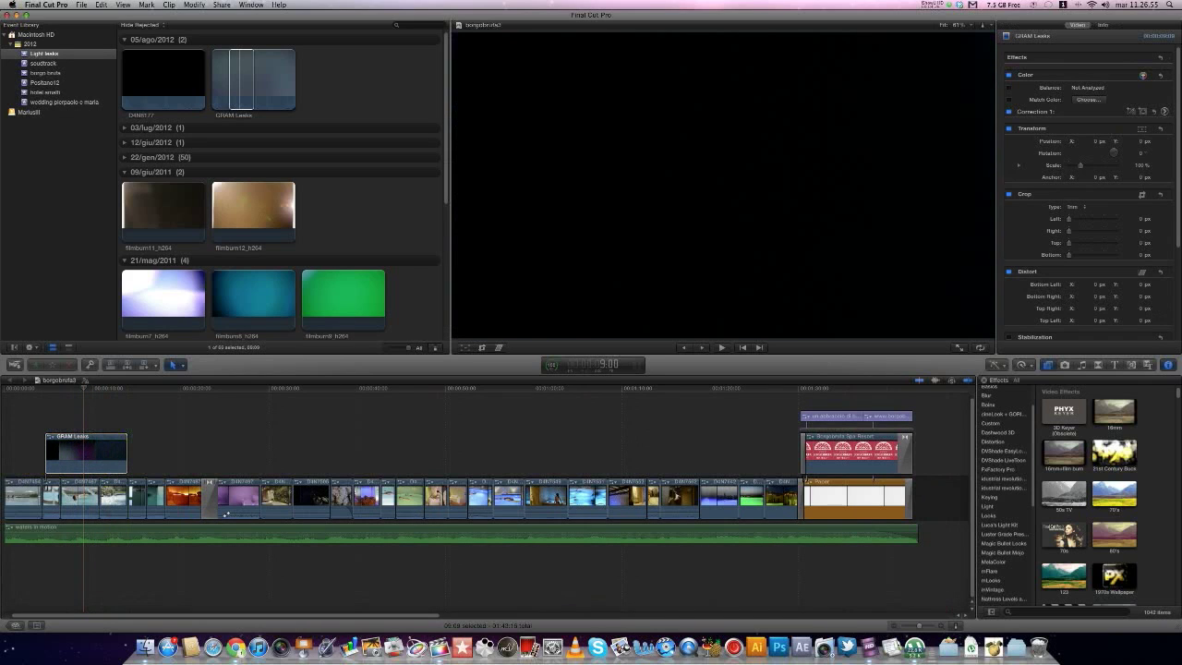
scroll(1089, 185, "down", 5)
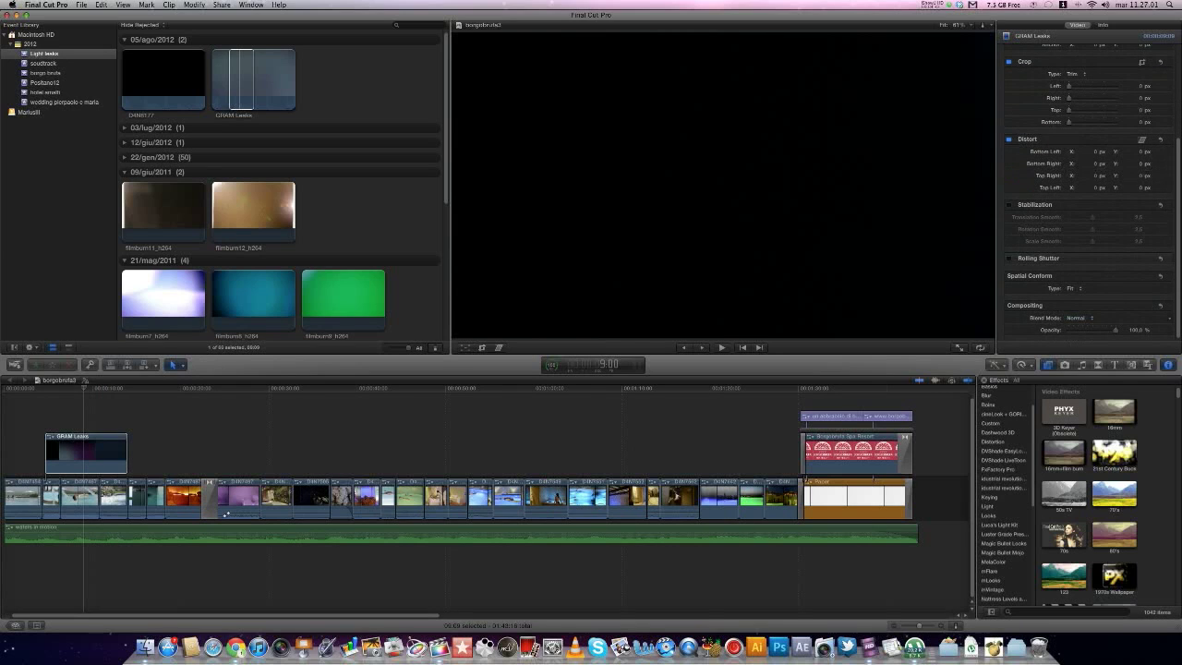
left_click(1076, 318)
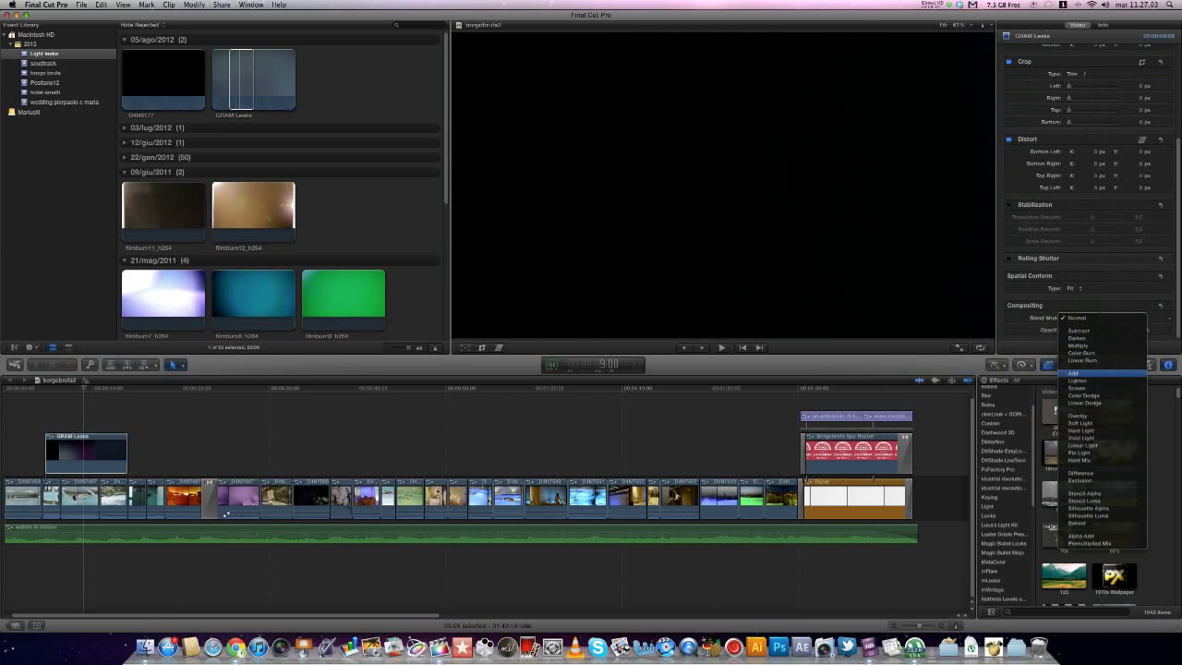
left_click(1086, 373)
left_click(1074, 317)
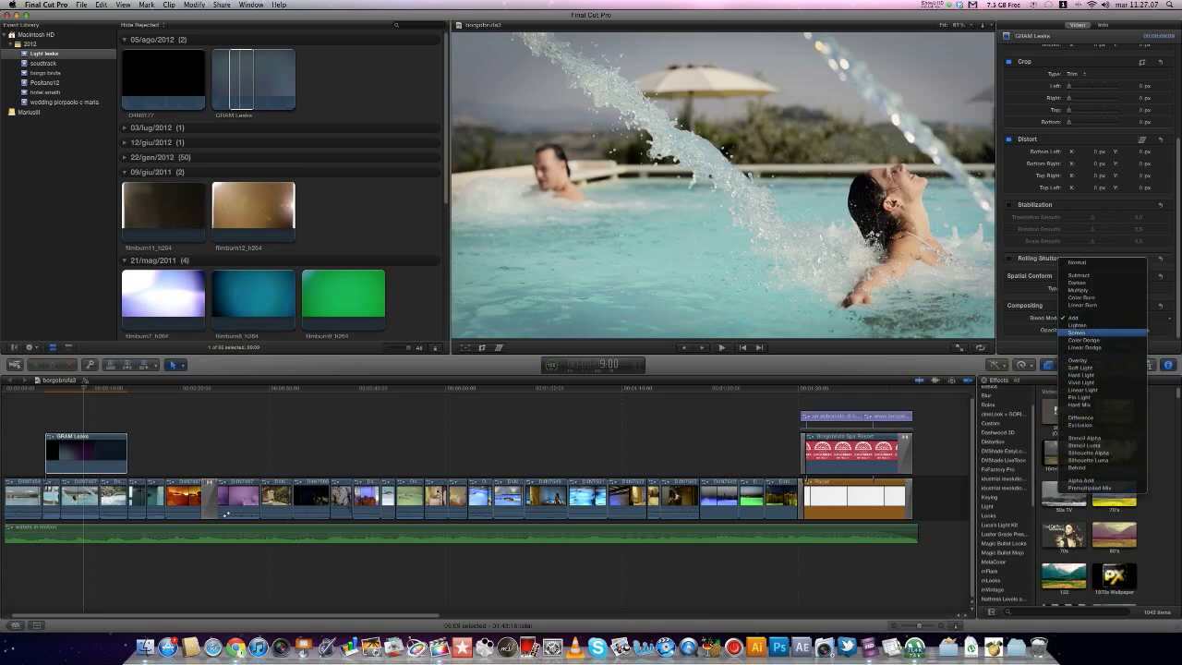
left_click(1079, 333)
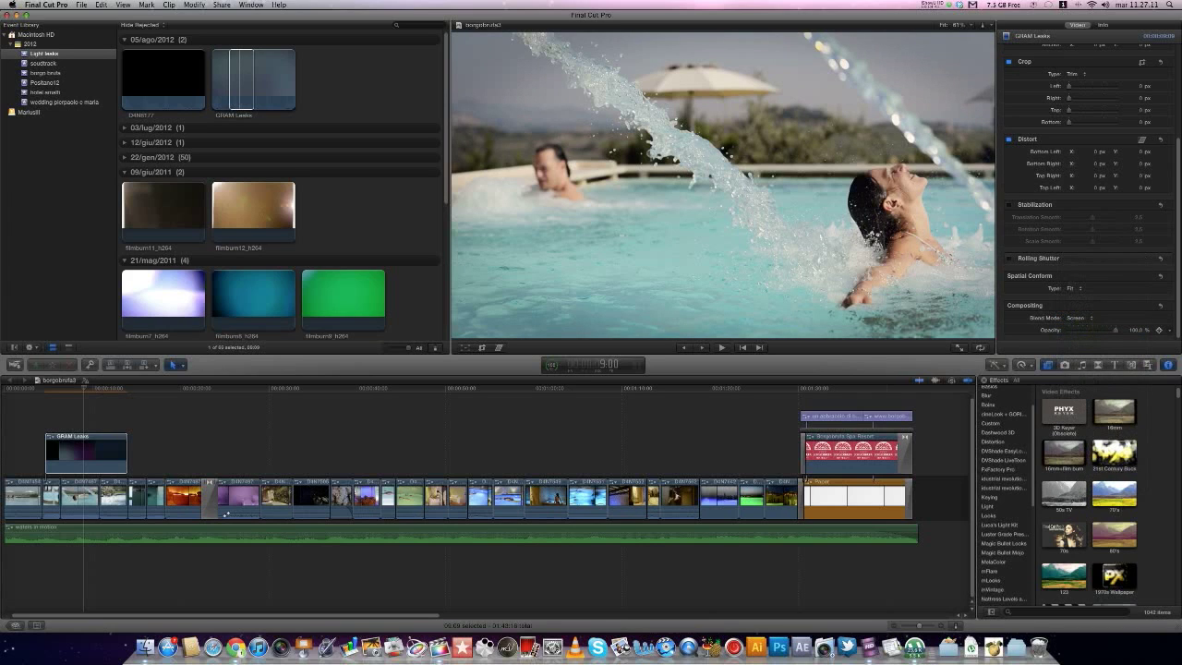
- Play the timeline section under the GRAM Leaks clip from its start to examine the light leak effect
left_click_drag(83, 388, 45, 388)
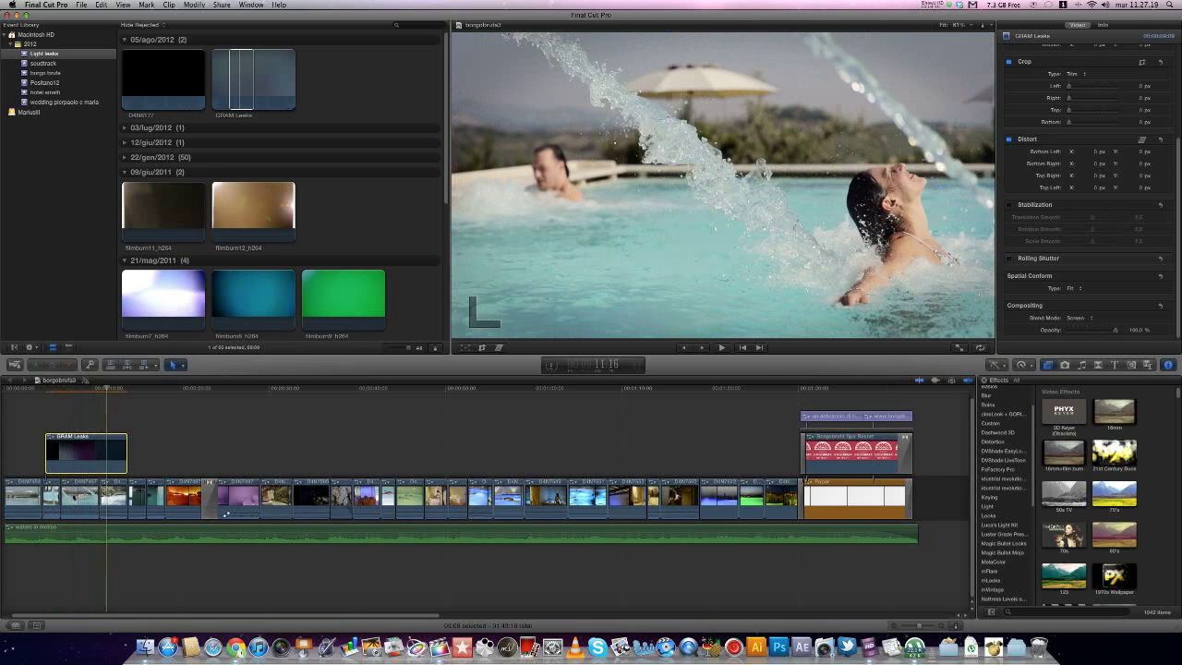
left_click_drag(116, 388, 45, 388)
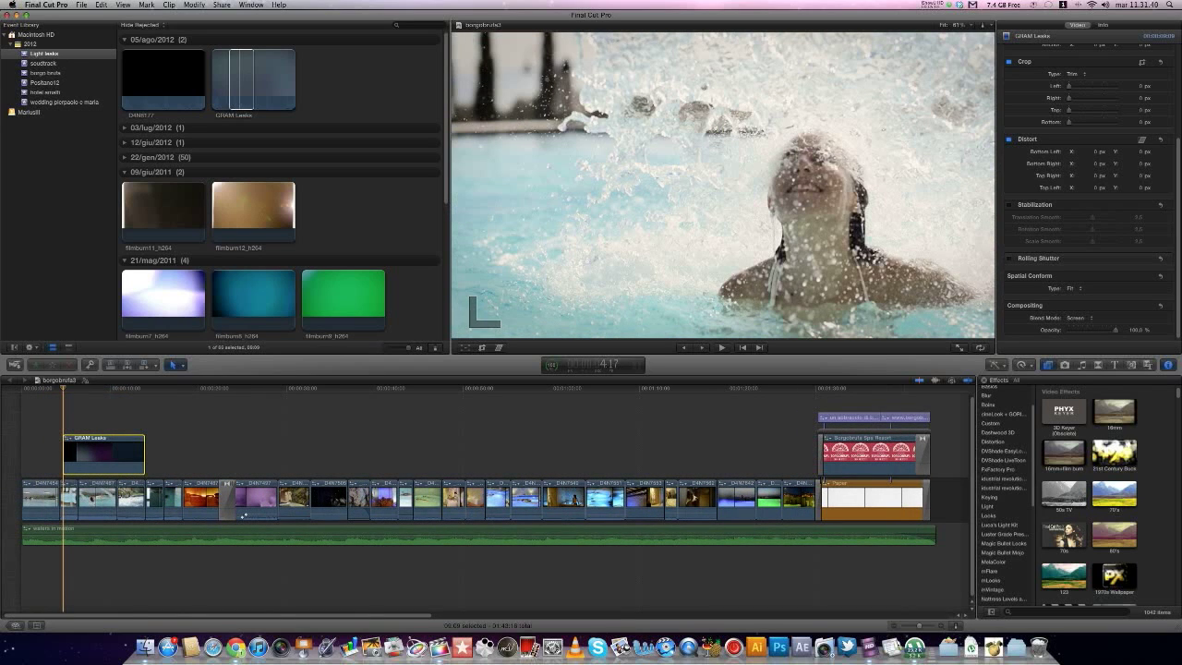
key("space")
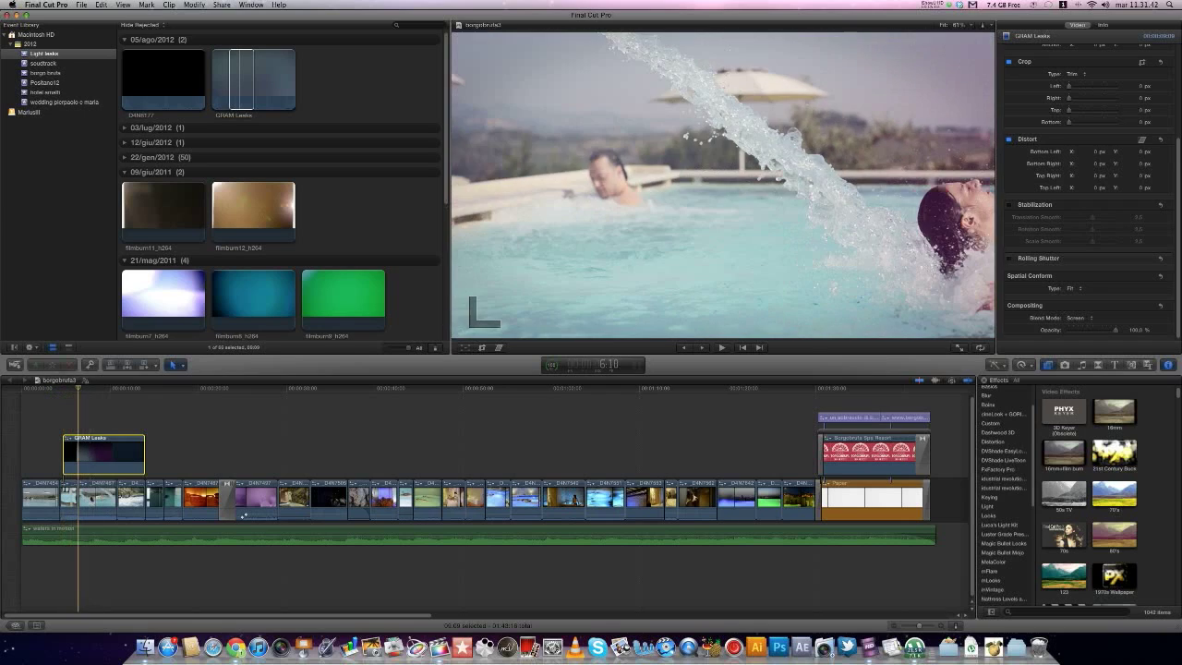
key("Up")
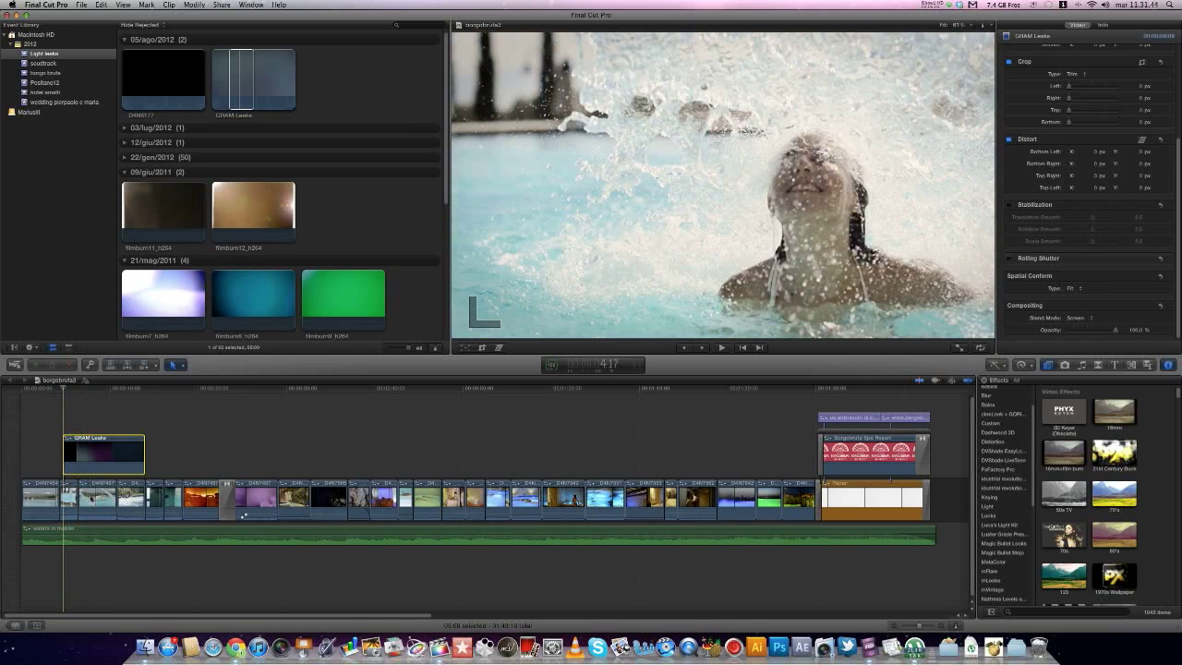
key("space")
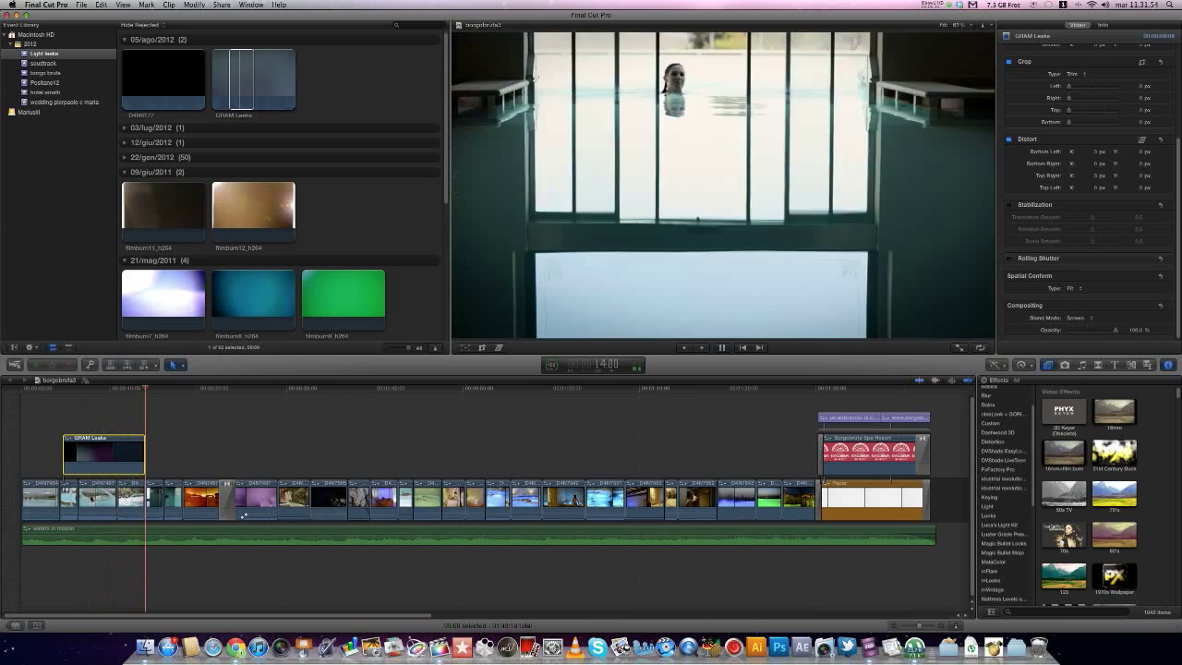
key("space")
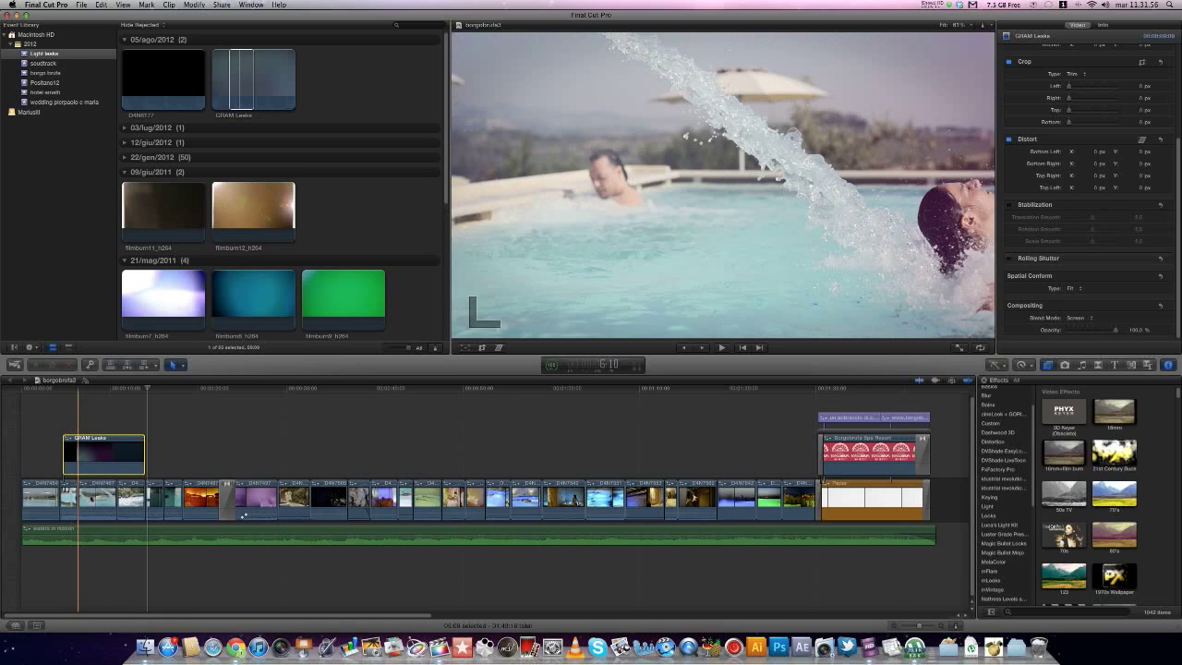
key("v")
left_click_drag(145, 388, 63, 388)
key("space")
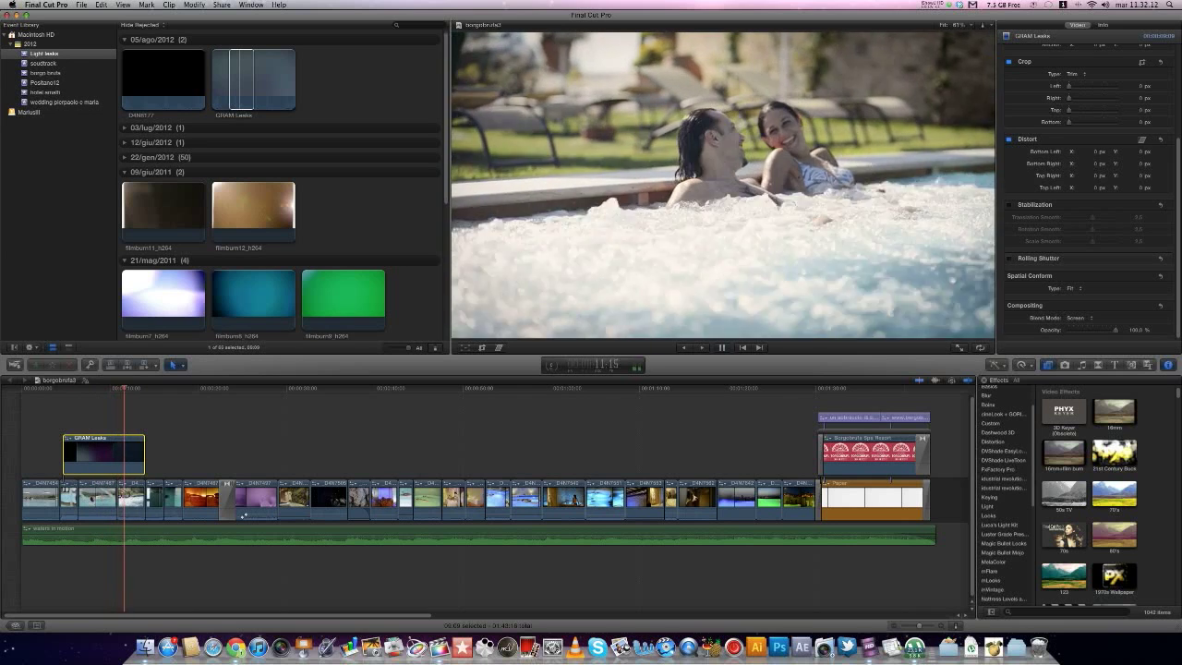
key("space")
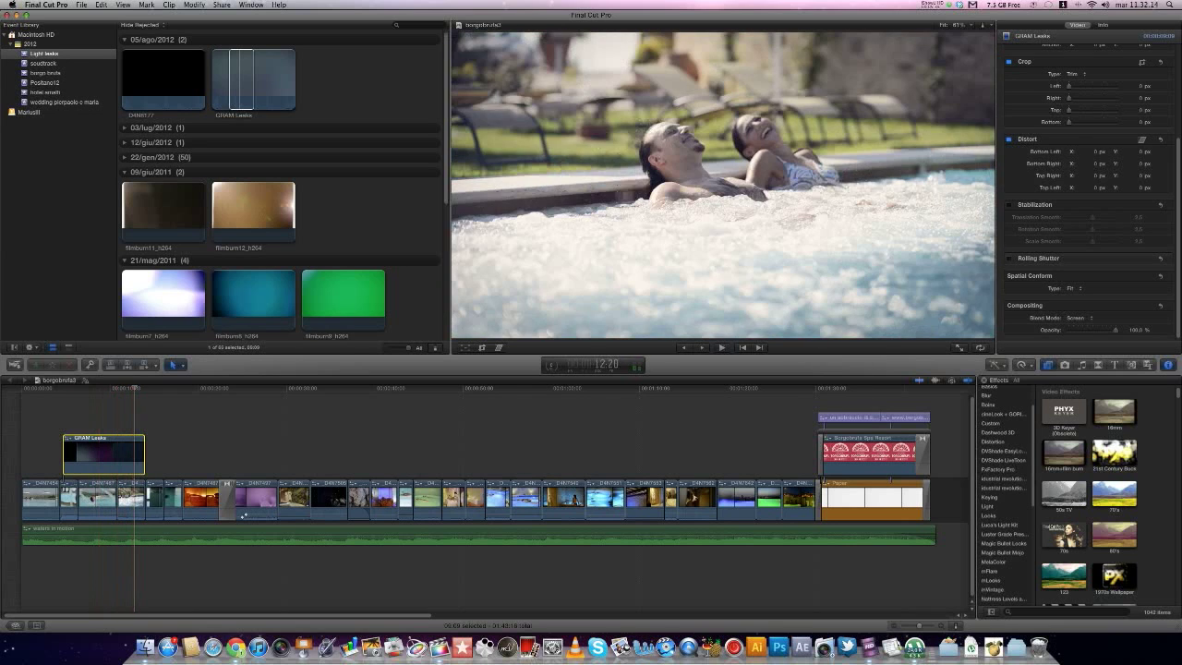
- Select a different range of GRAM Leaks and connect it at the timeline's start, above the existing light leak clip
left_click(242, 79)
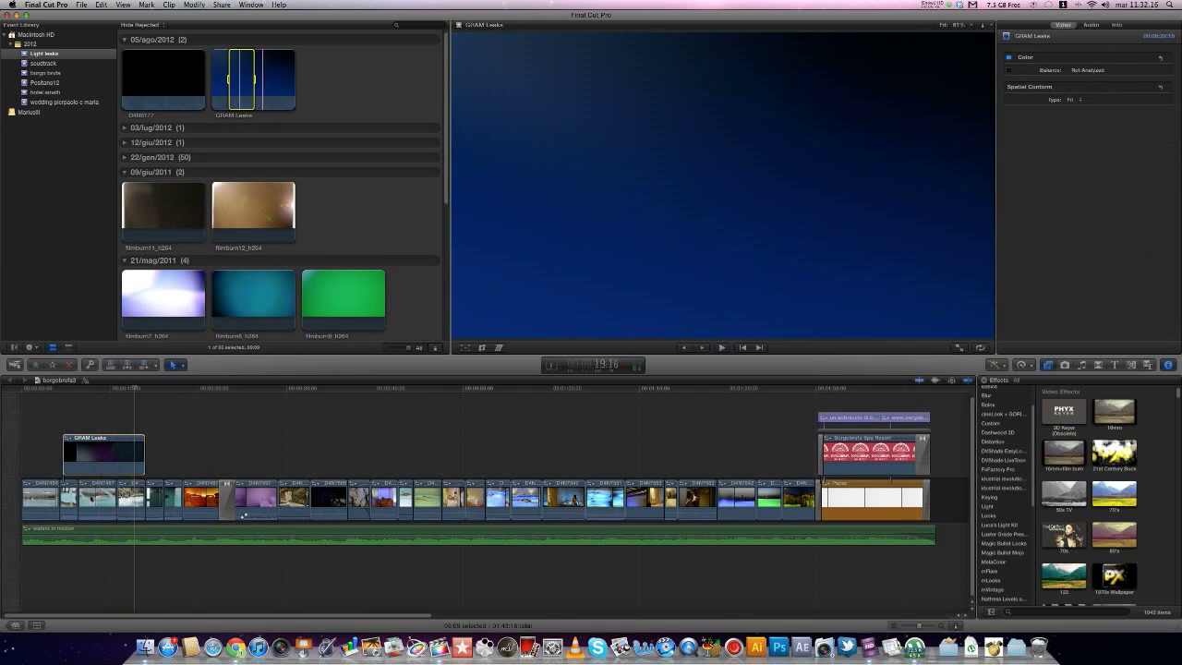
left_click_drag(260, 76, 55, 428)
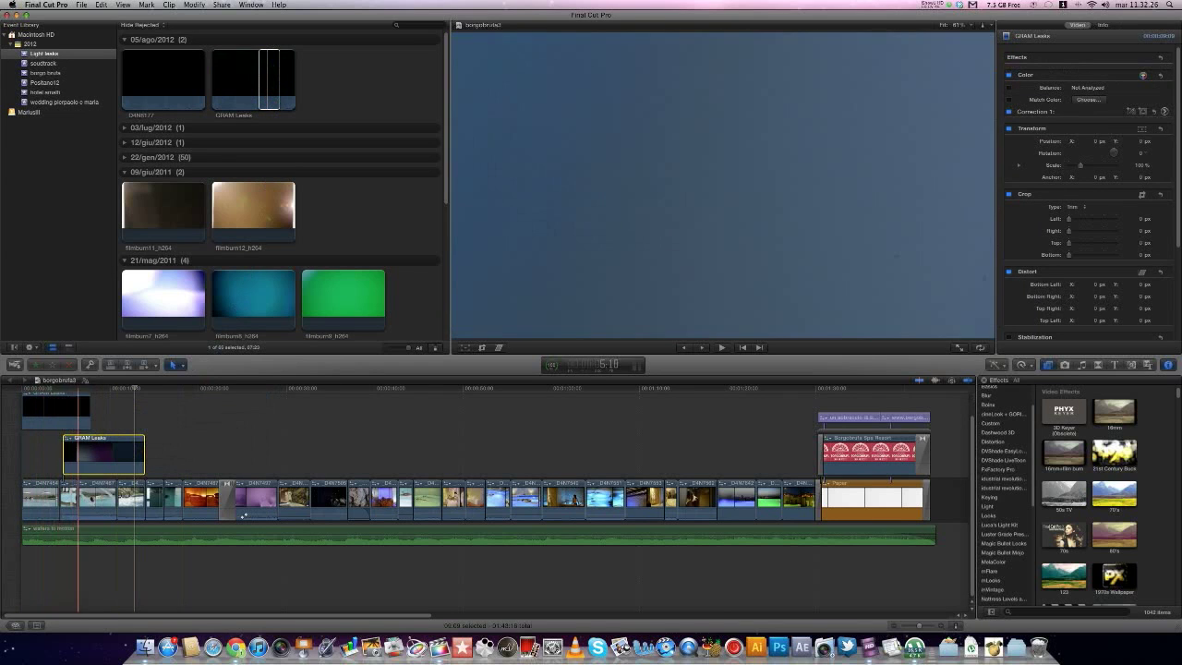
- Set the new GRAM Leaks clip's blend mode to Screen and play the opening section with both light leaks
left_click(78, 410)
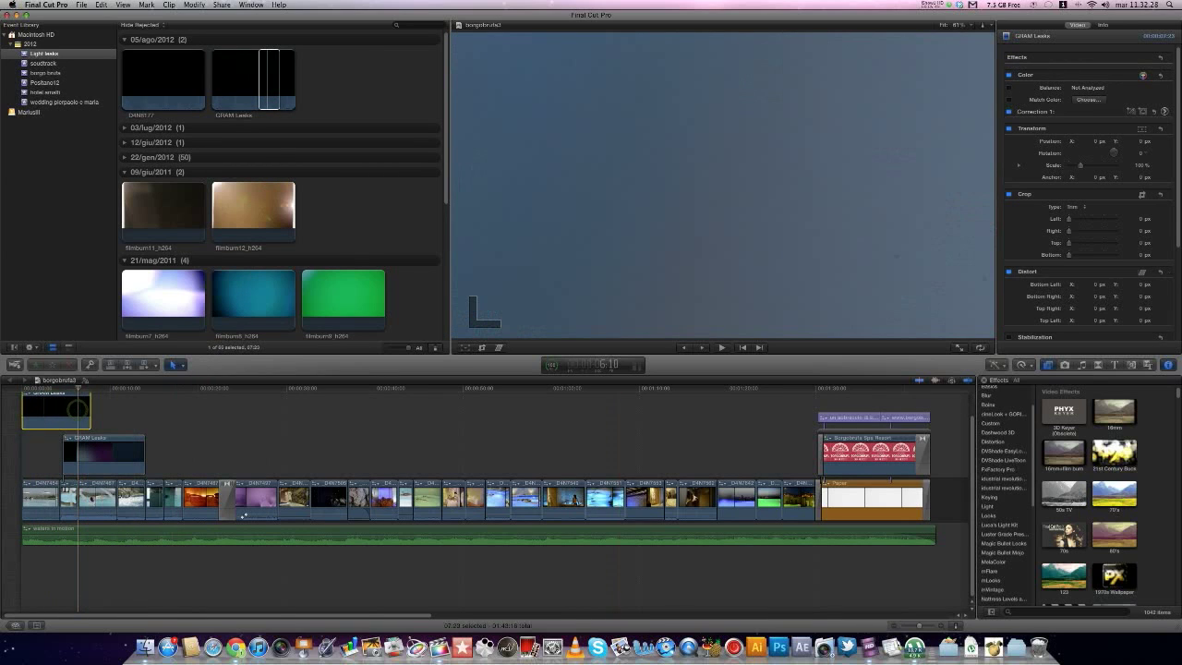
left_click(1075, 317)
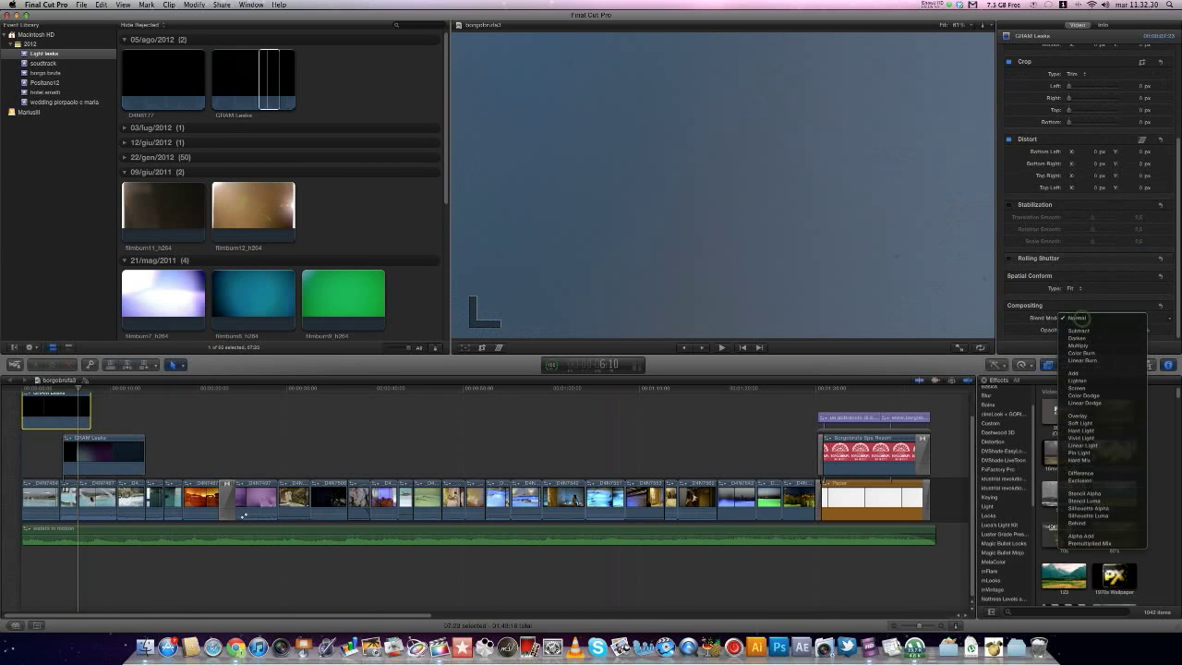
left_click(1087, 389)
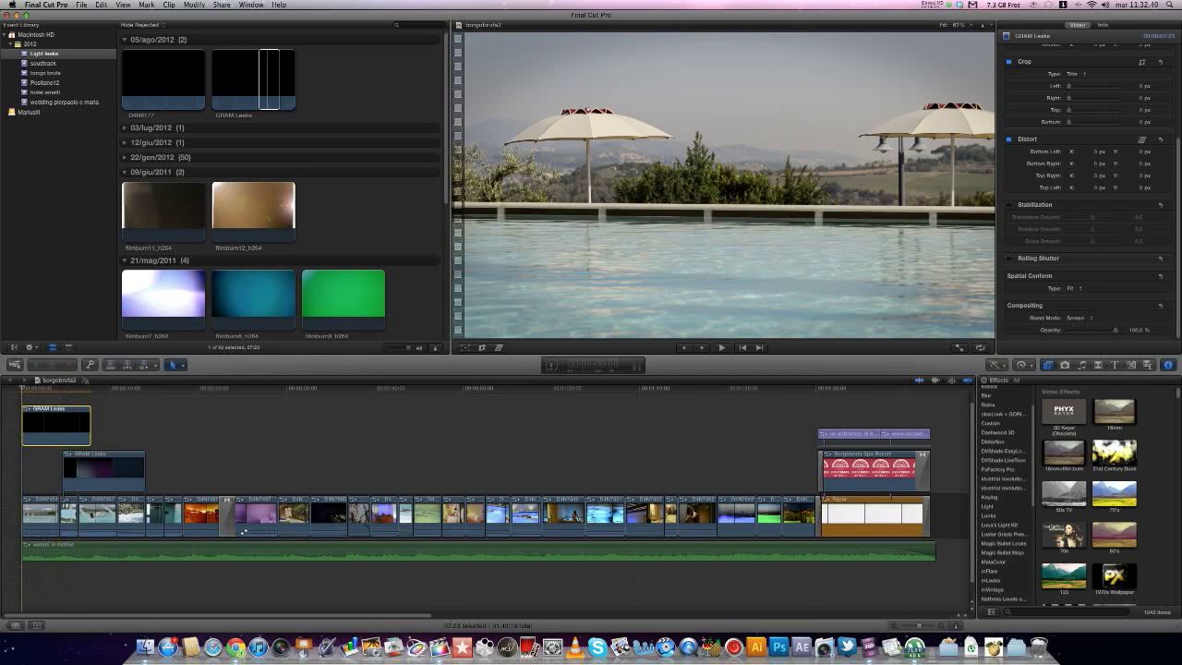
key("space")
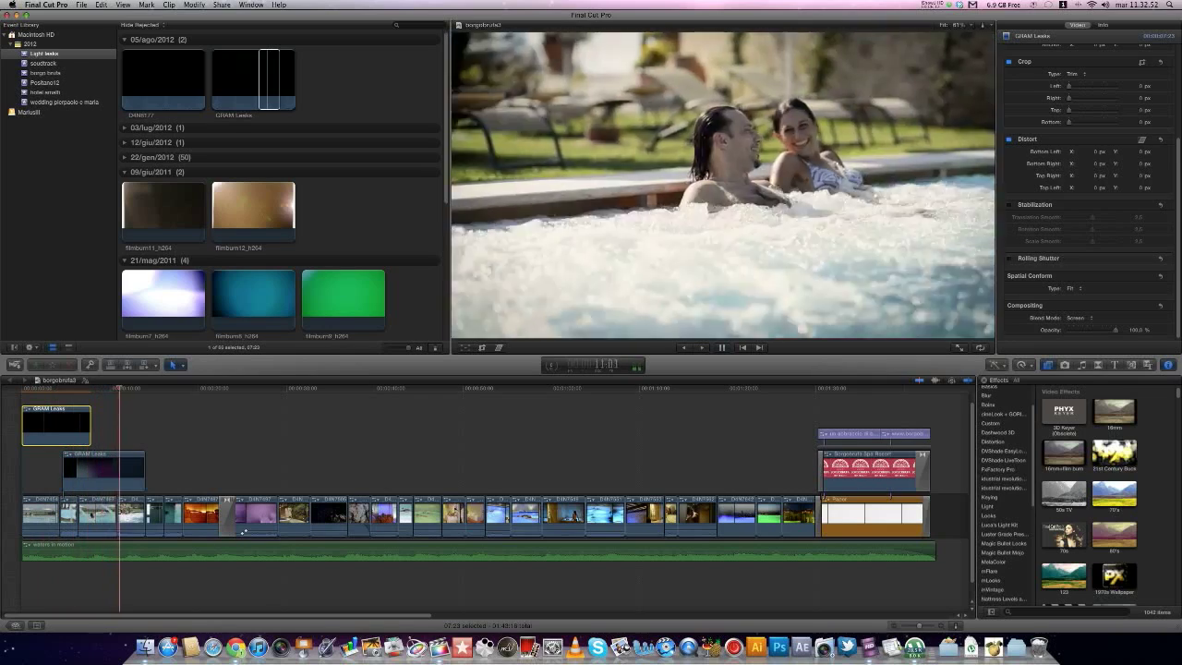
key("space")
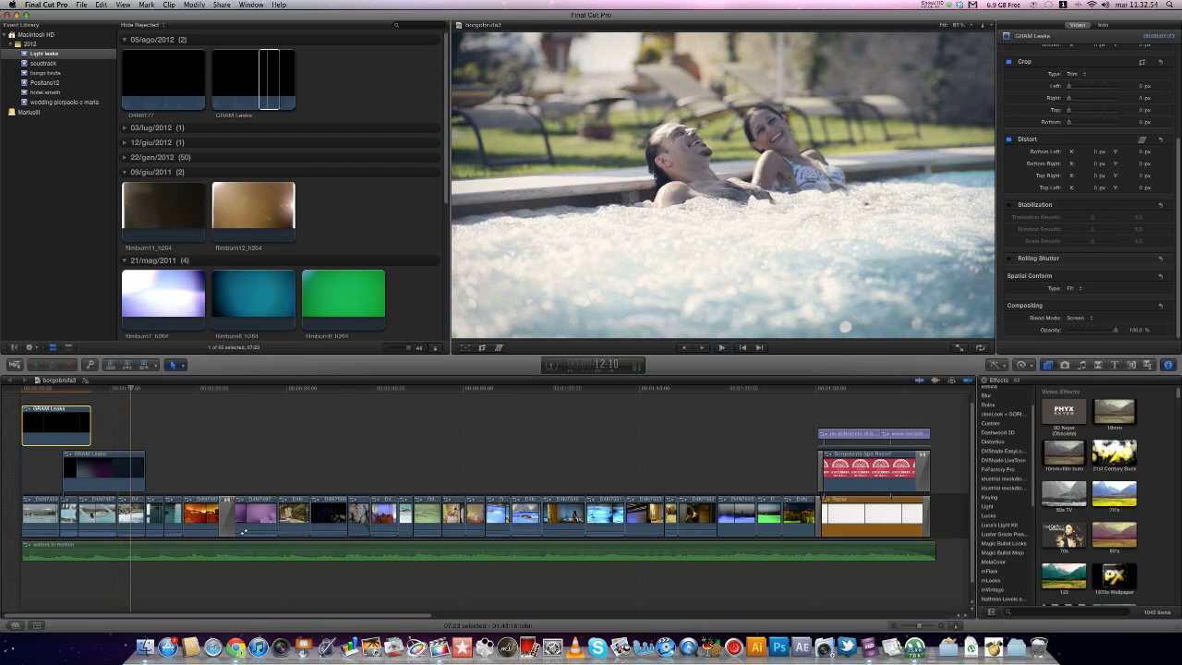